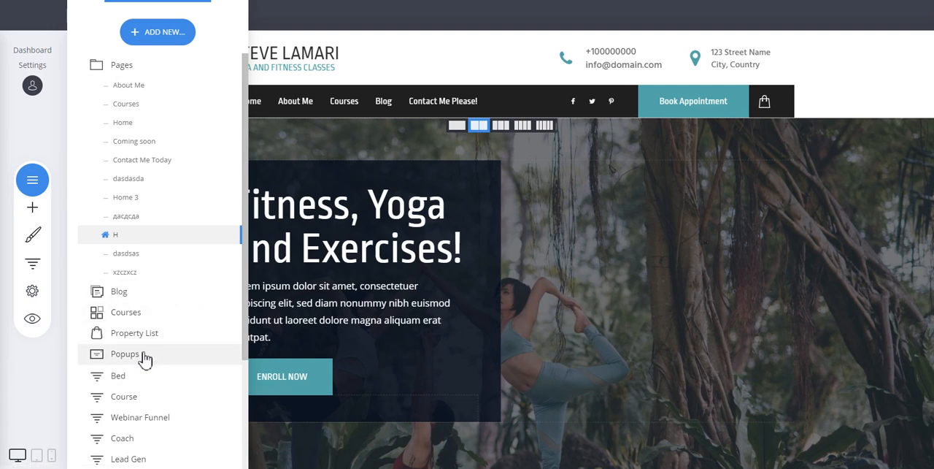
Start adding a new page to the website so the page template gallery opens
scroll(142, 305, down, 2)
scroll(142, 304, up, 2)
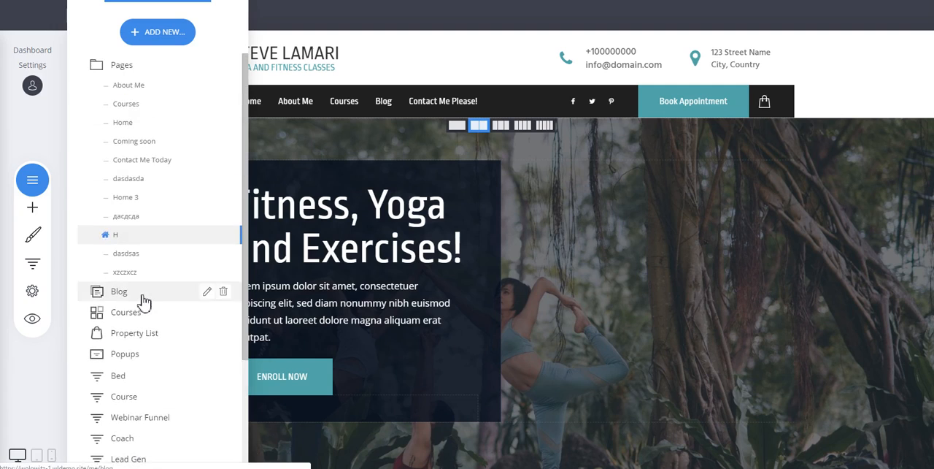
click(167, 39)
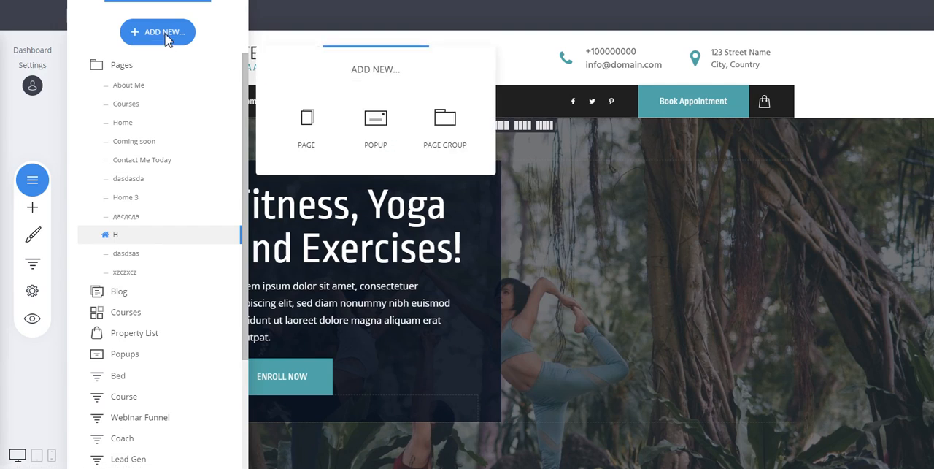
click(310, 128)
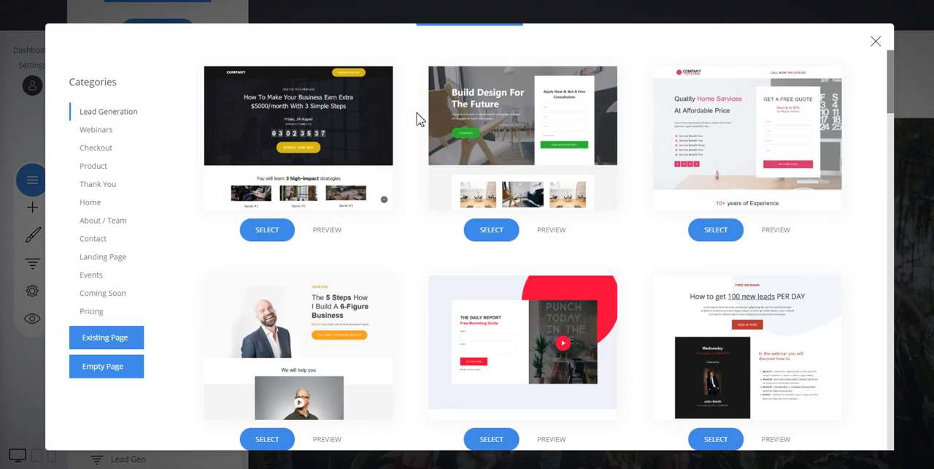
Browse the Webinars and Checkout page templates and select the "Quality Home Services At Affordable Price" template from Lead Generation
scroll(423, 119, down, 4)
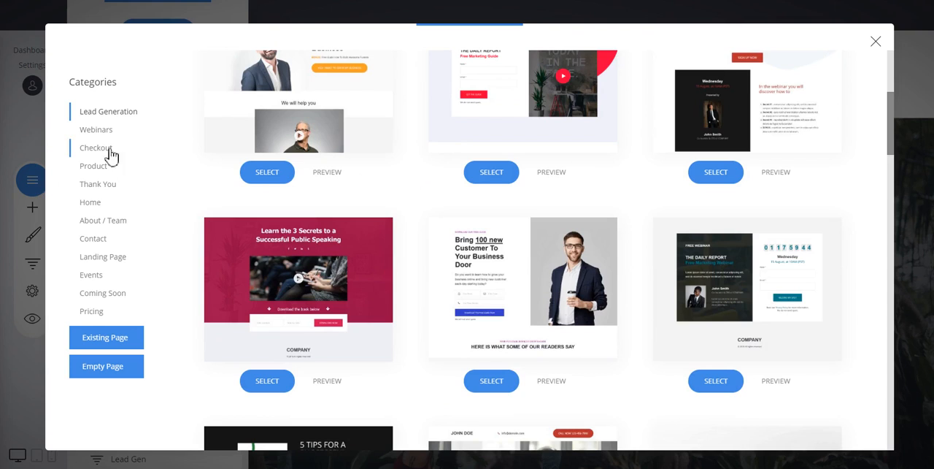
click(100, 130)
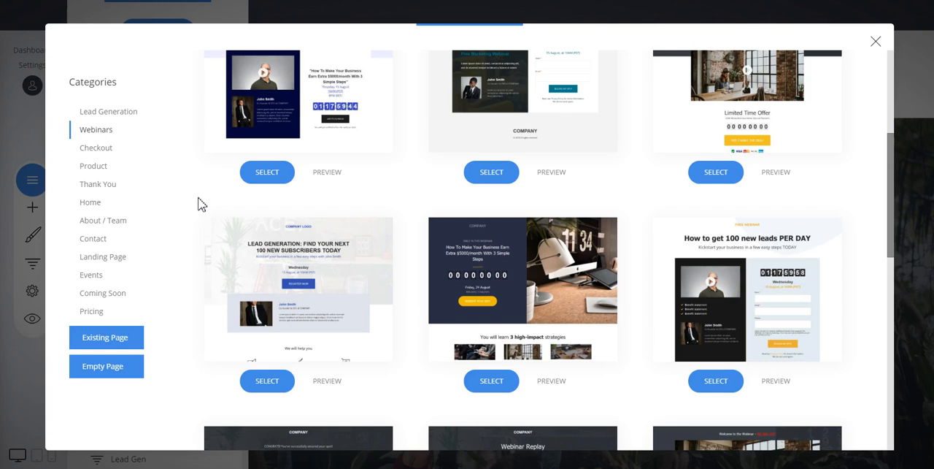
scroll(200, 203, down, 3)
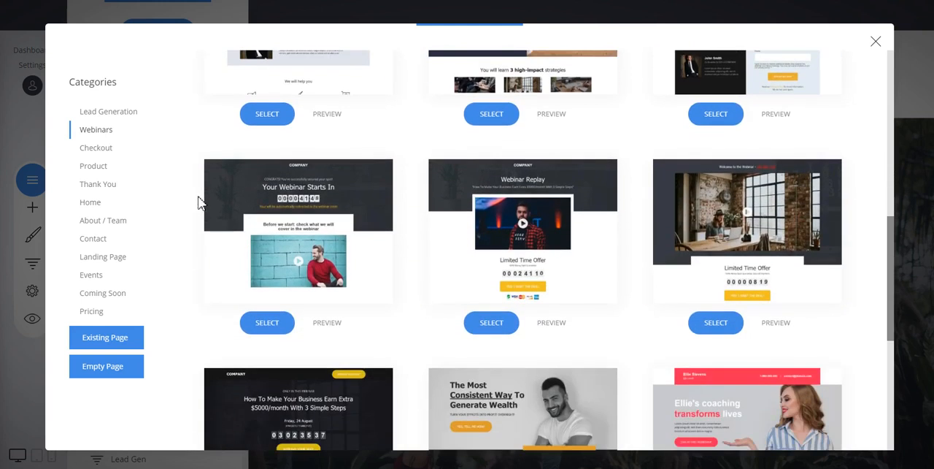
click(95, 151)
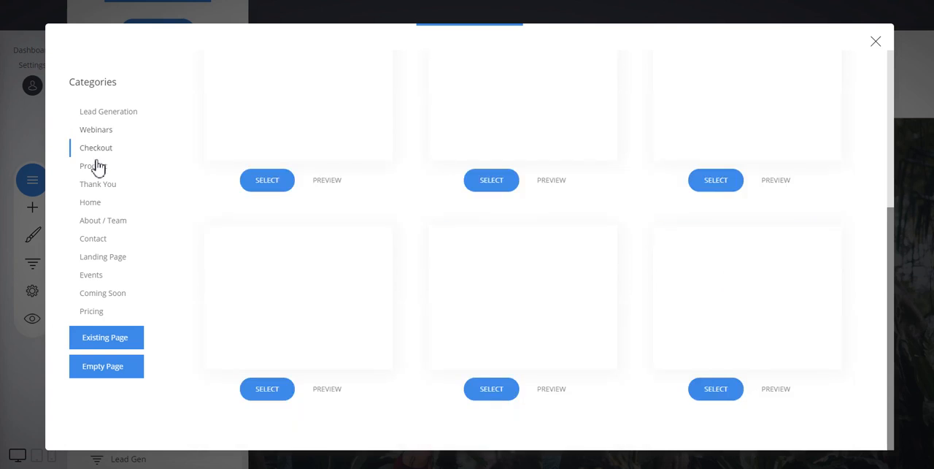
scroll(219, 191, up, 4)
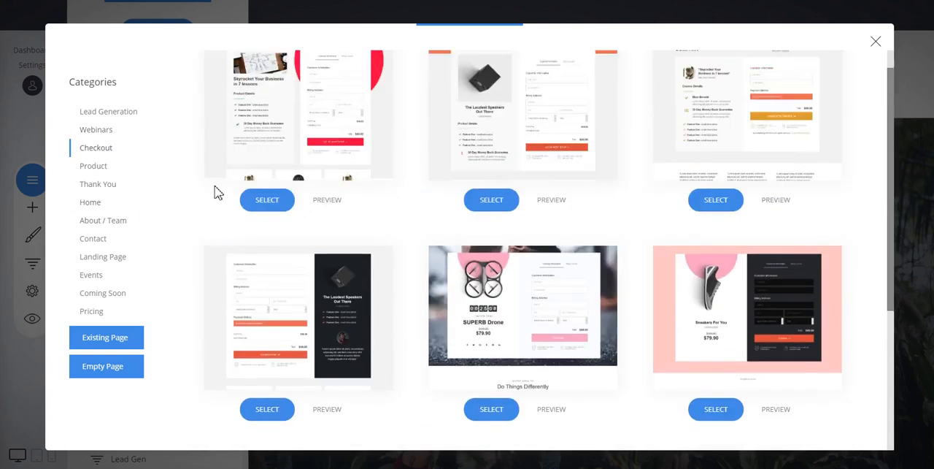
click(102, 117)
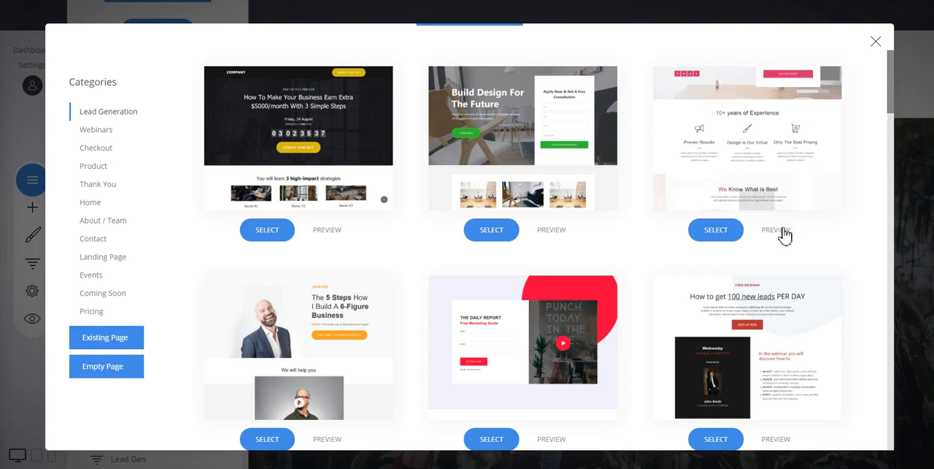
click(716, 230)
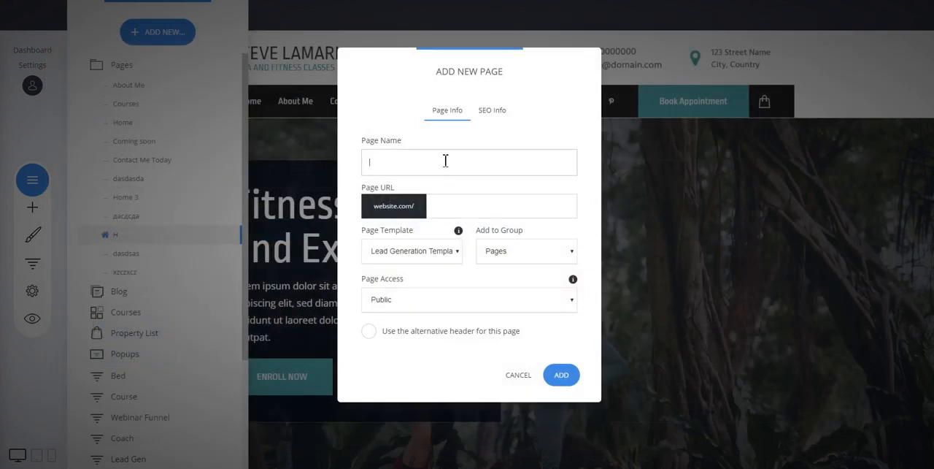
Name the new page "dasdasds" and add it to the website
click(439, 158)
text(dasdas)
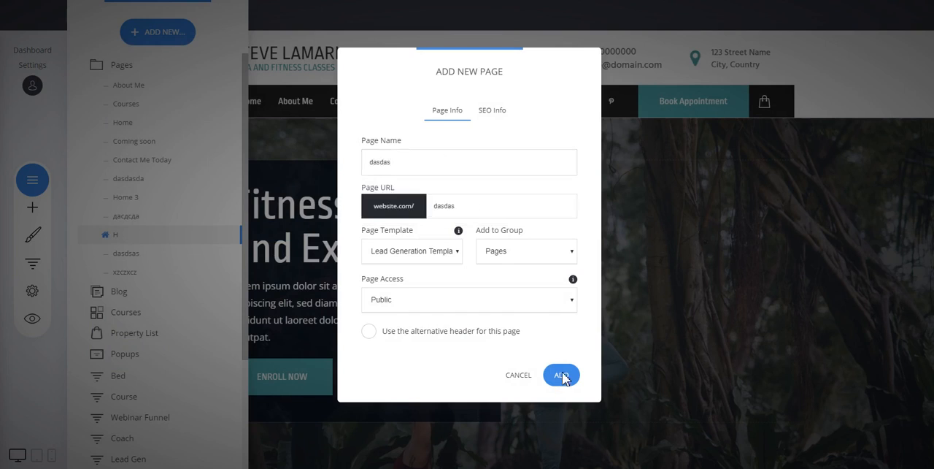
click(559, 375)
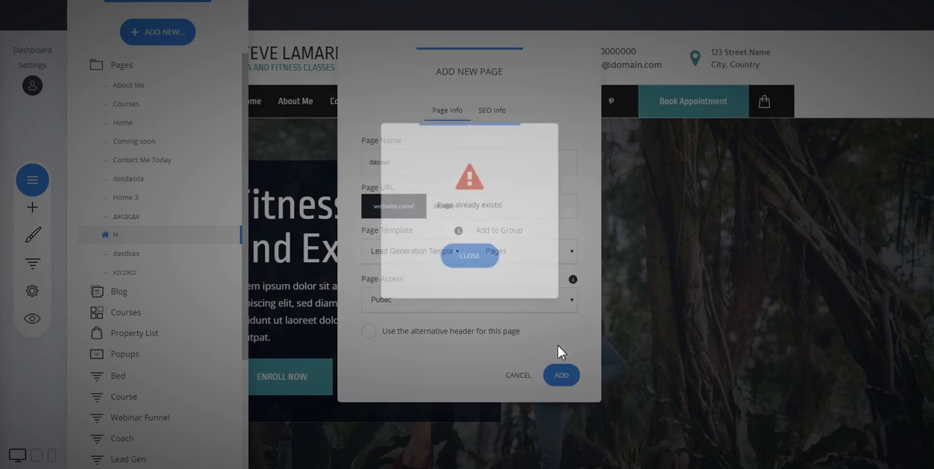
click(469, 257)
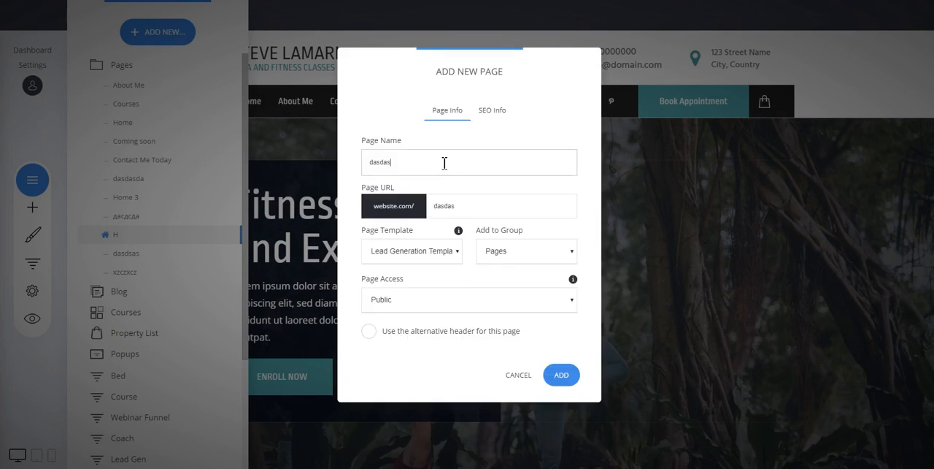
click(576, 377)
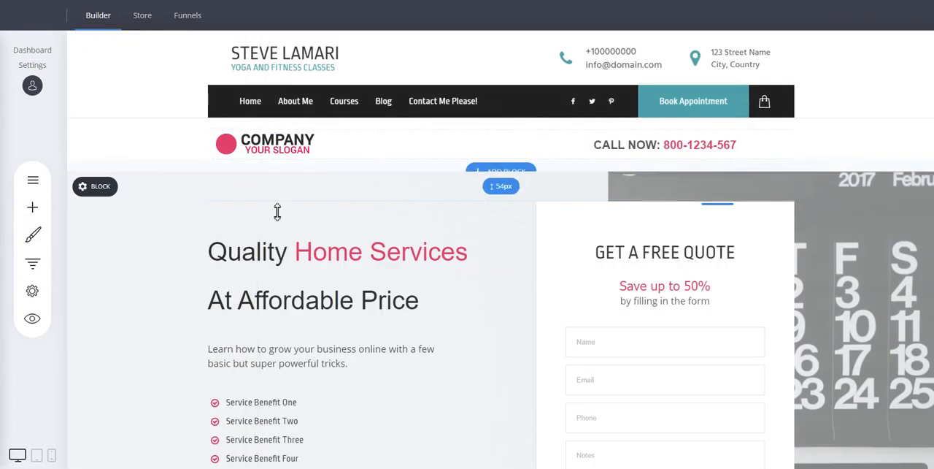
Delete the template's block with the company logo and call-now number beneath the site navigation bar
mouse_move(113, 158)
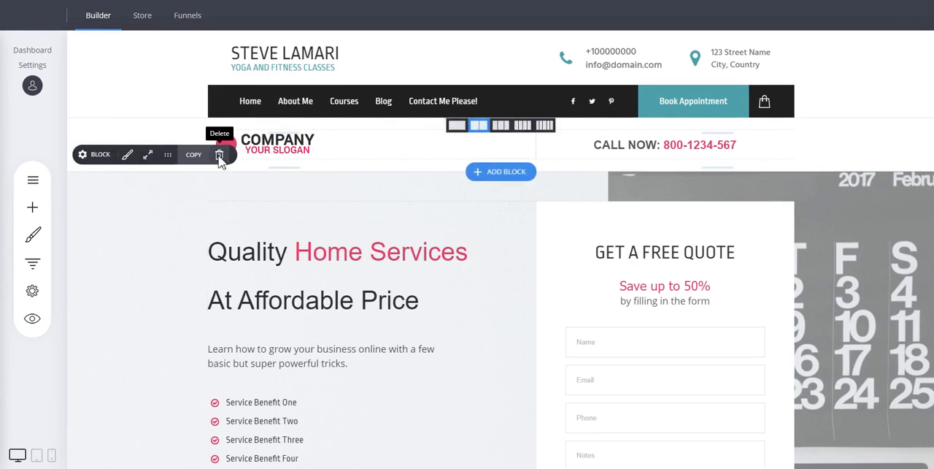
click(218, 157)
click(506, 230)
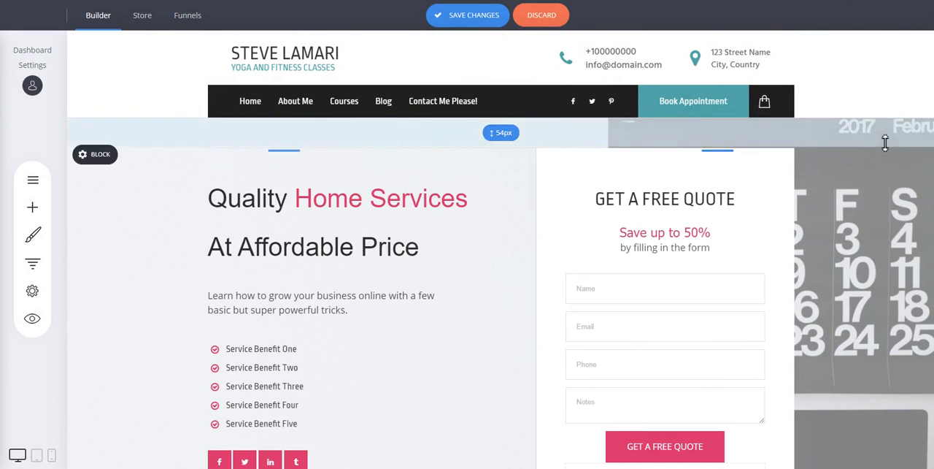
Examine the hero block with the quote form and open its "Quality Home Services" heading for text editing
scroll(895, 219, down, 2)
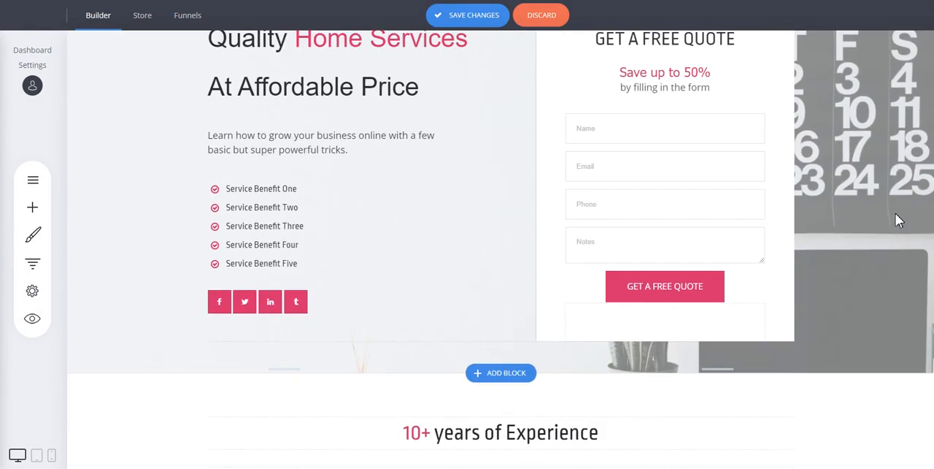
scroll(895, 213, up, 2)
scroll(889, 186, down, 3)
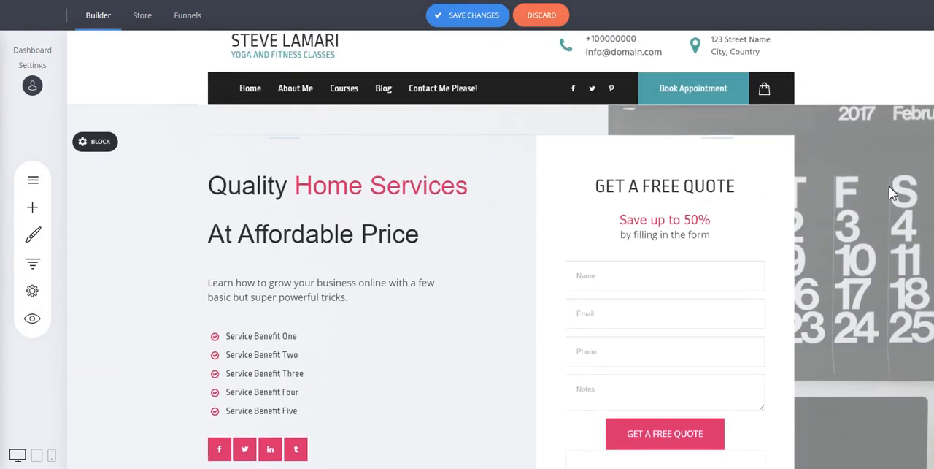
scroll(644, 162, up, 3)
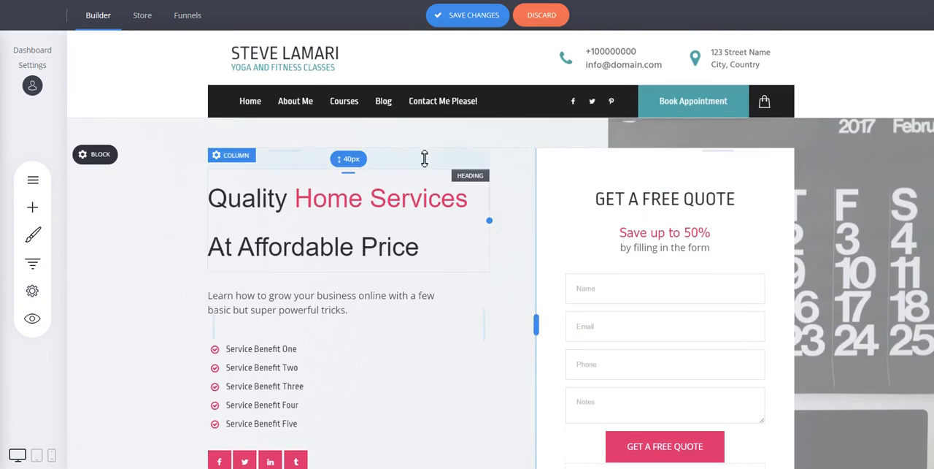
mouse_move(402, 158)
mouse_down()
mouse_move(402, 173)
mouse_move(403, 158)
mouse_up()
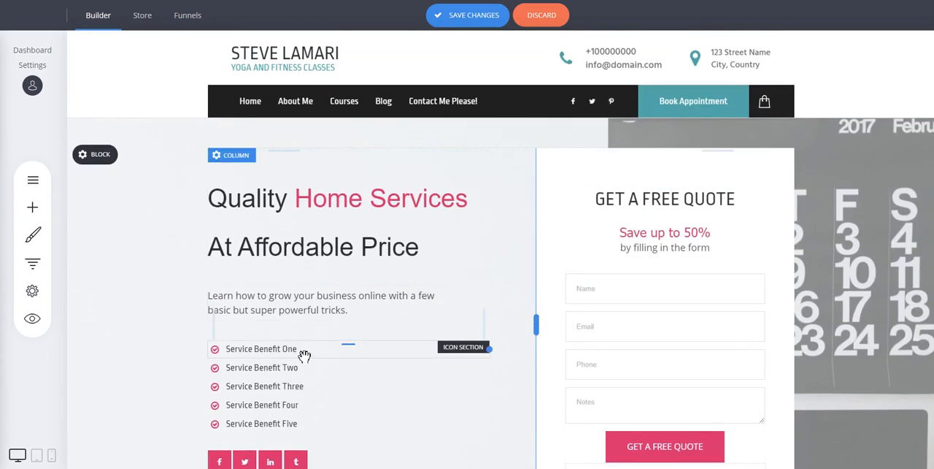
double_click(334, 210)
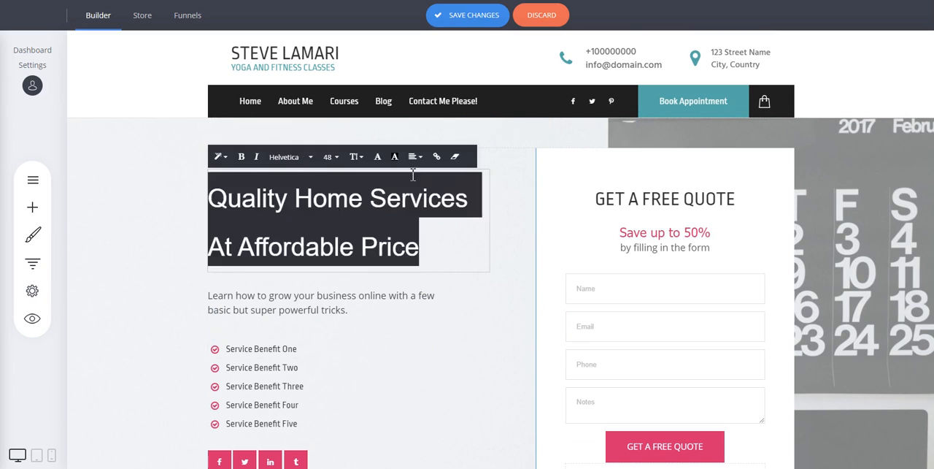
click(881, 196)
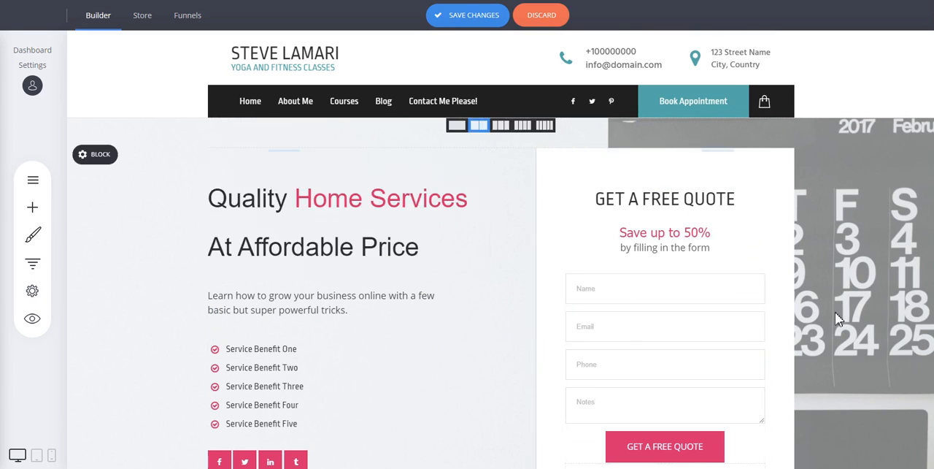
Review the page's remaining blocks from the hero section down to the footer and back up
scroll(832, 317, down, 3)
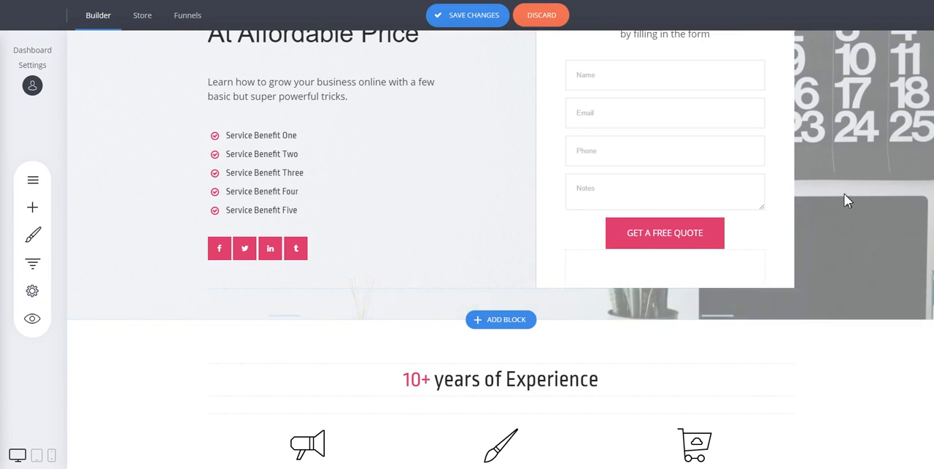
scroll(844, 196, down, 4)
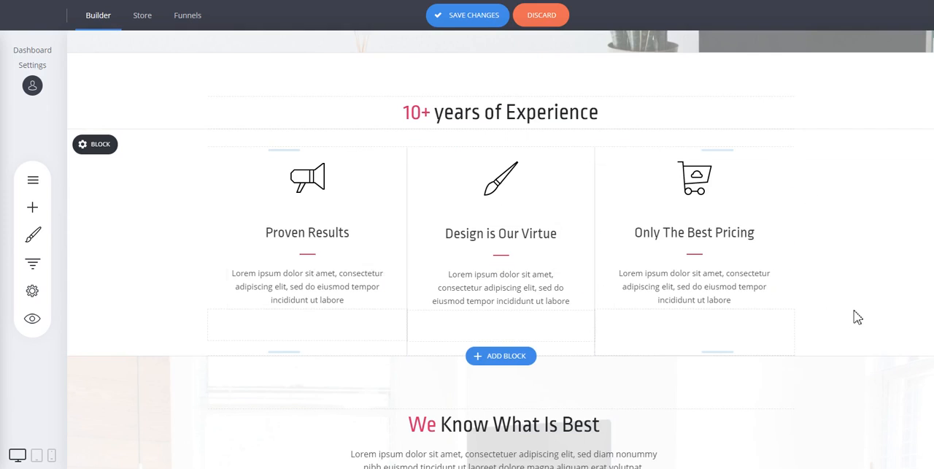
scroll(854, 317, down, 3)
scroll(839, 217, down, 6)
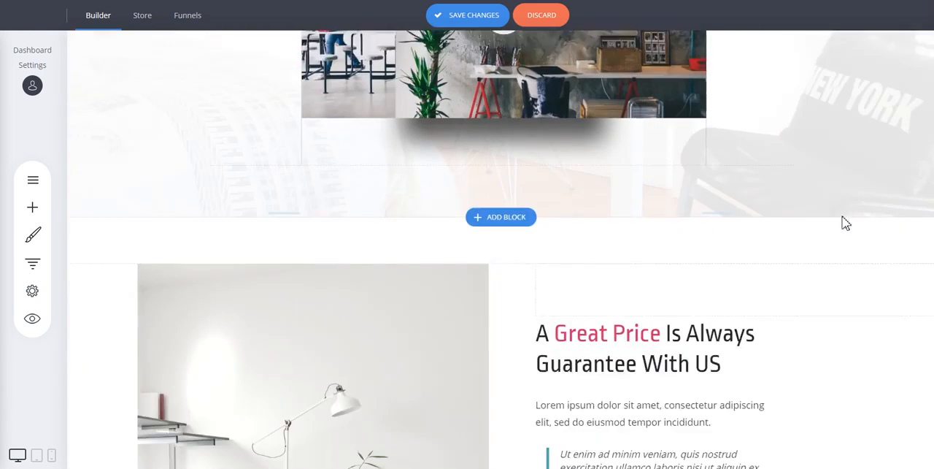
scroll(841, 216, down, 3)
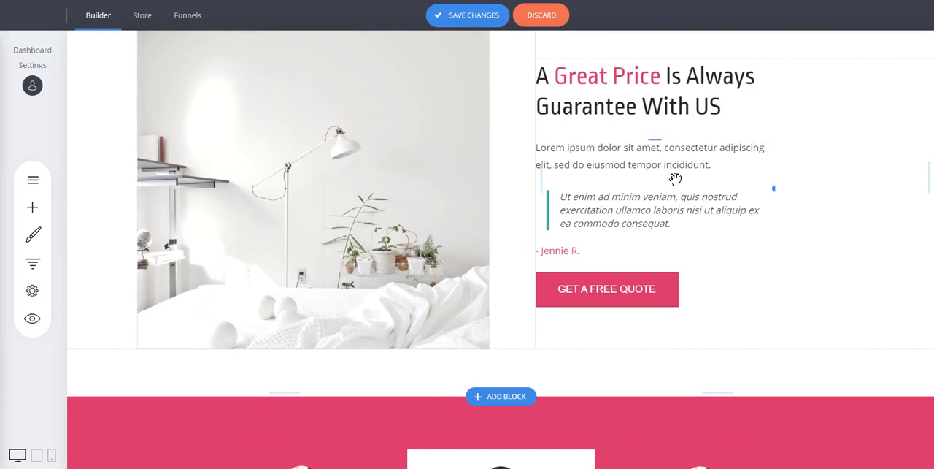
scroll(851, 190, down, 4)
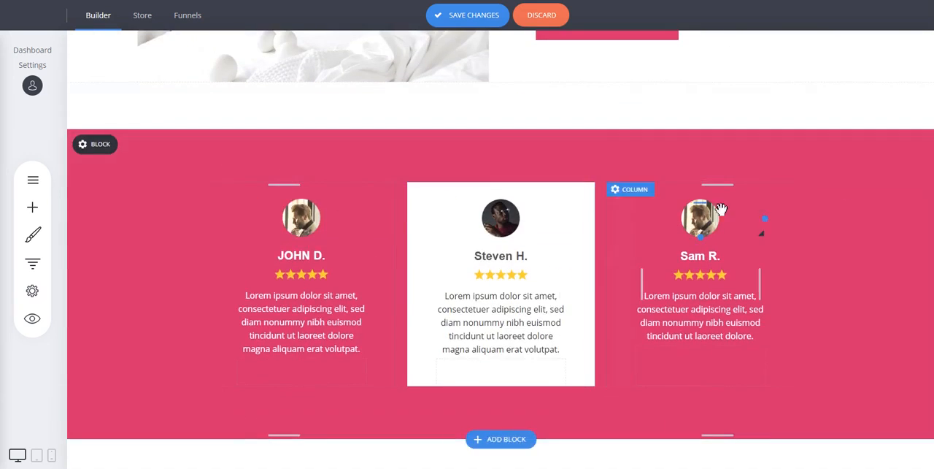
scroll(846, 243, down, 6)
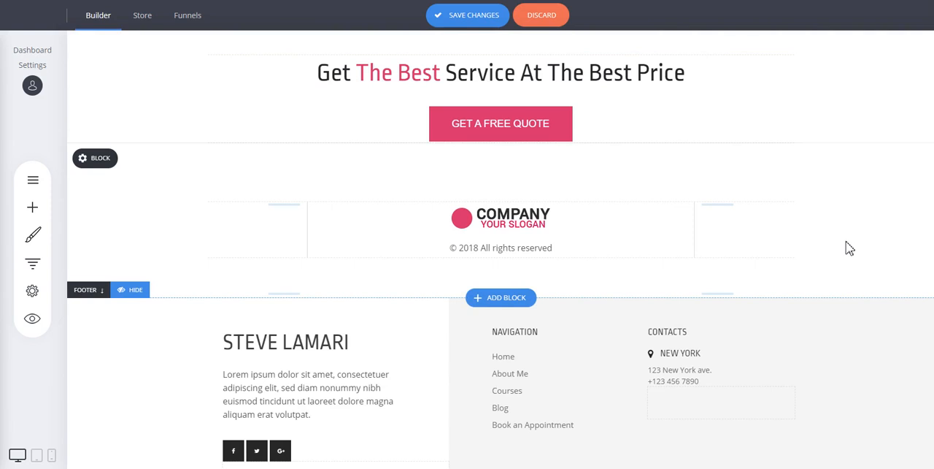
scroll(847, 249, down, 2)
scroll(841, 237, up, 4)
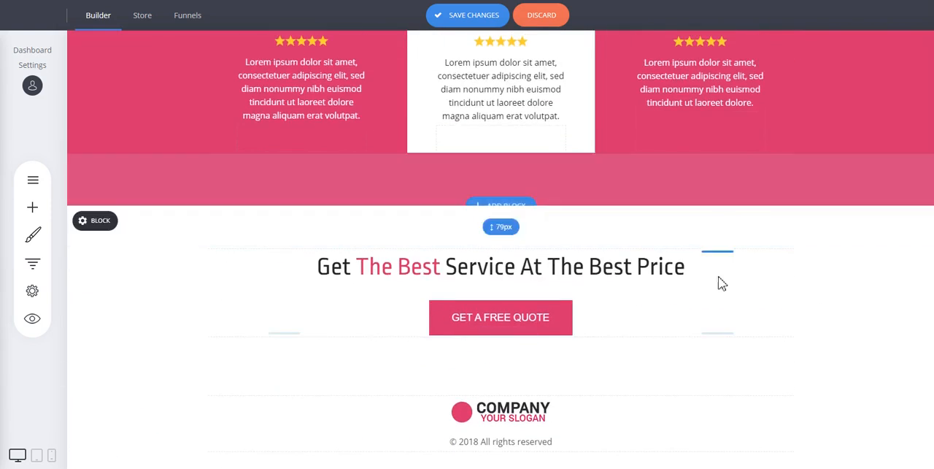
scroll(832, 288, up, 10)
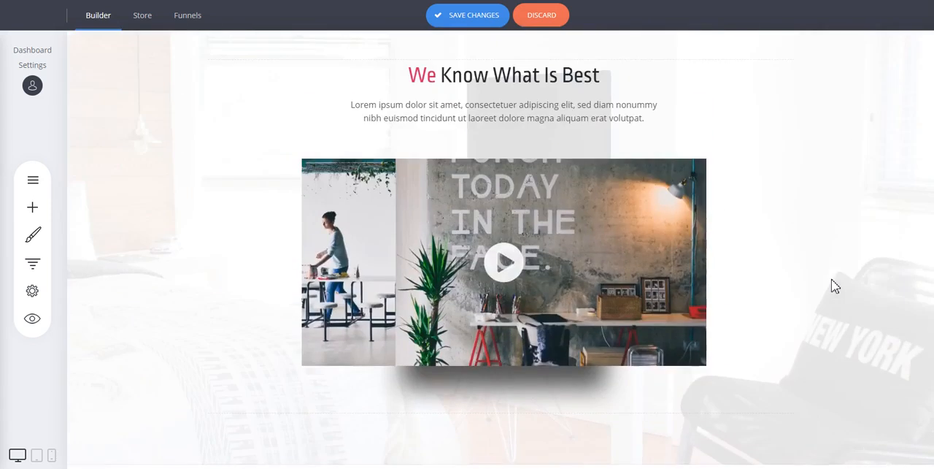
scroll(836, 284, up, 9)
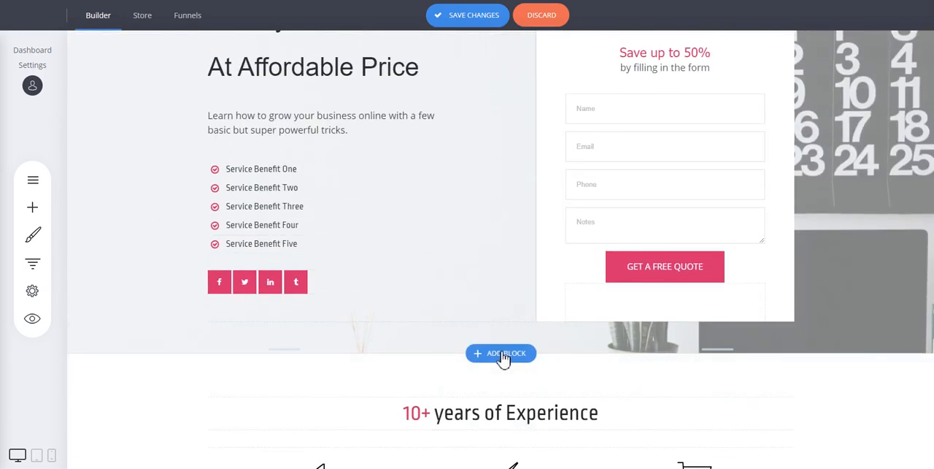
scroll(734, 250, down, 3)
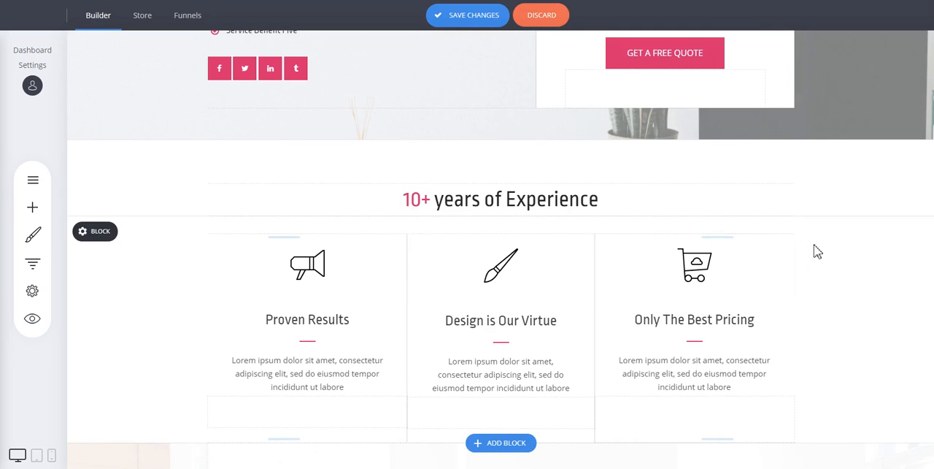
scroll(889, 251, up, 6)
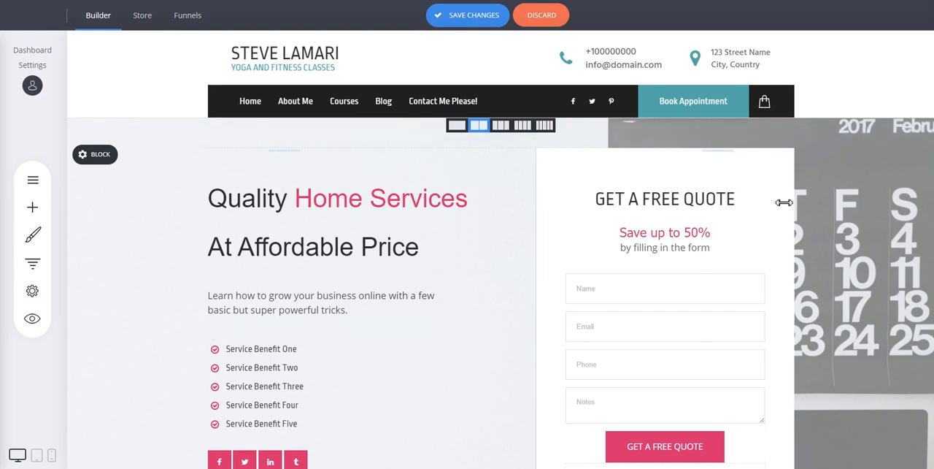
scroll(767, 249, down, 2)
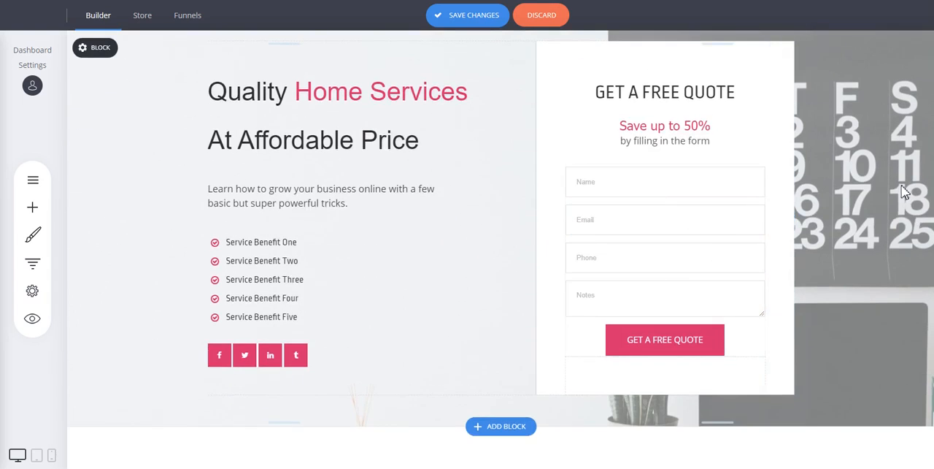
scroll(904, 191, down, 6)
scroll(904, 192, up, 3)
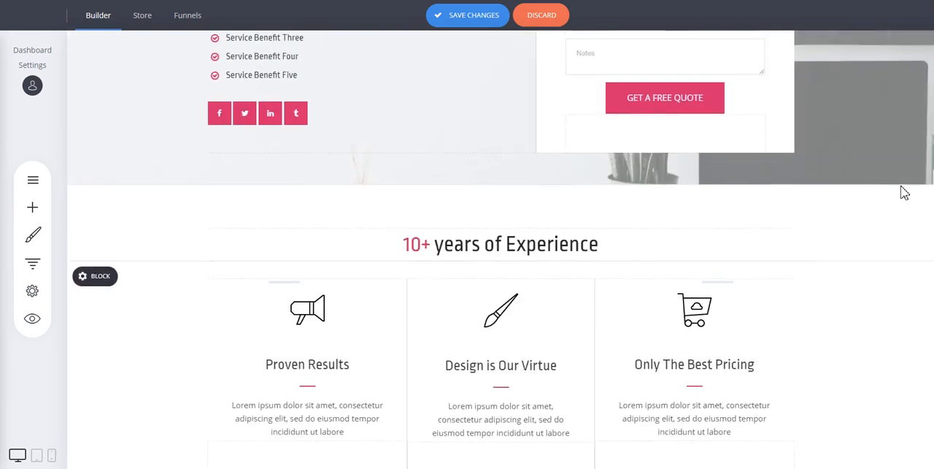
Examine the page layout again from the quote form through the benefits and testimonials to the footer, then return to the site header
scroll(904, 191, up, 4)
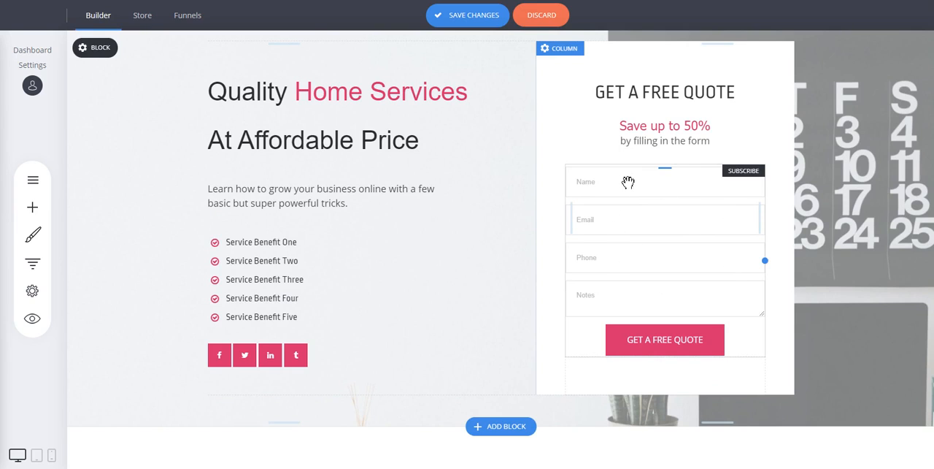
scroll(870, 200, down, 10)
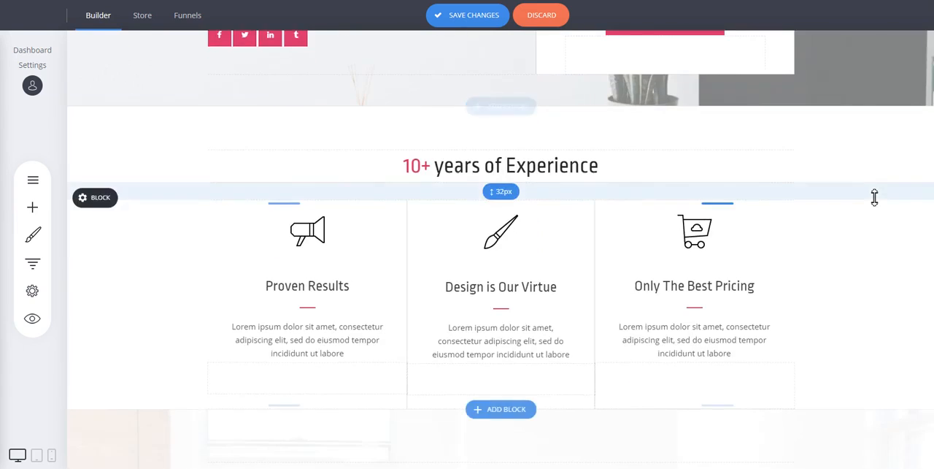
scroll(876, 198, down, 4)
scroll(818, 173, down, 8)
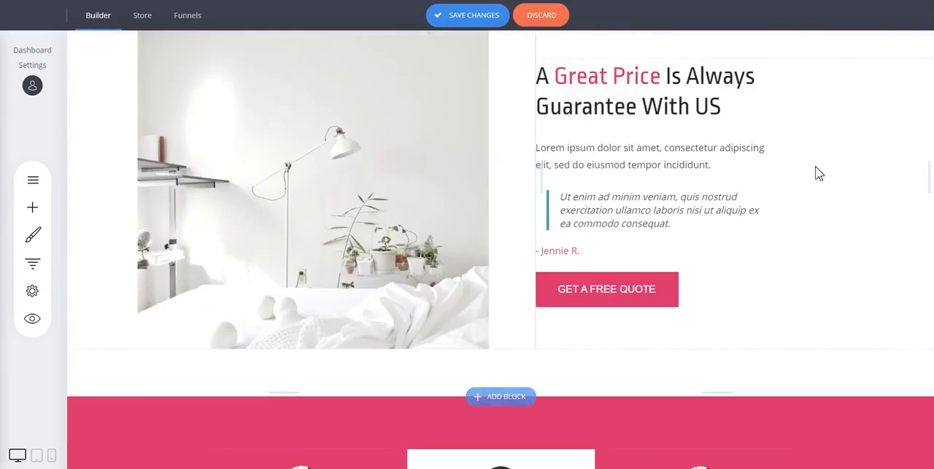
scroll(817, 173, down, 7)
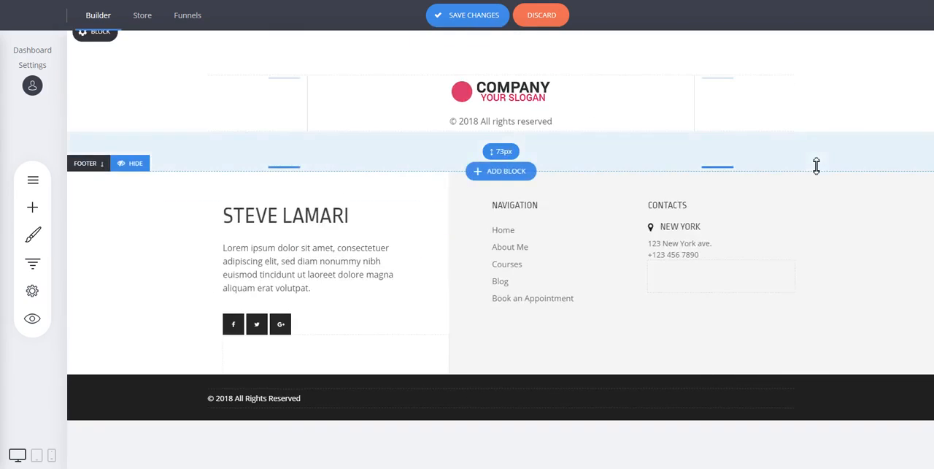
scroll(816, 166, up, 4)
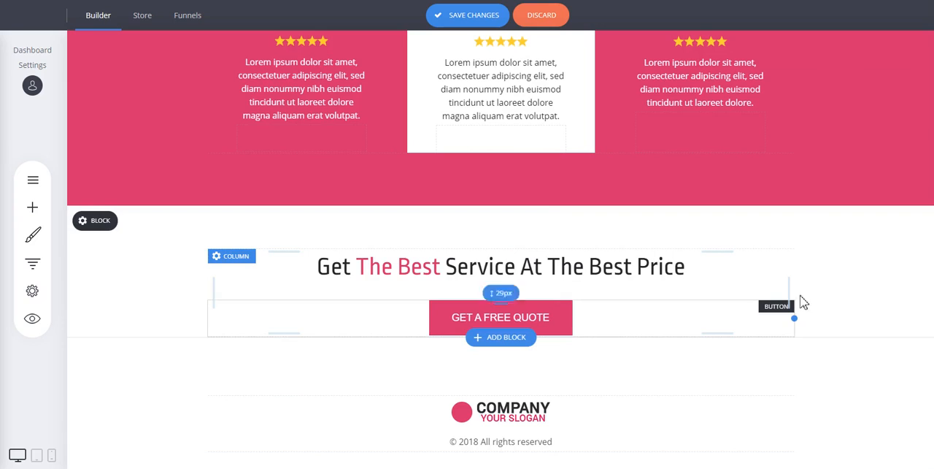
scroll(803, 292, up, 5)
scroll(806, 280, up, 10)
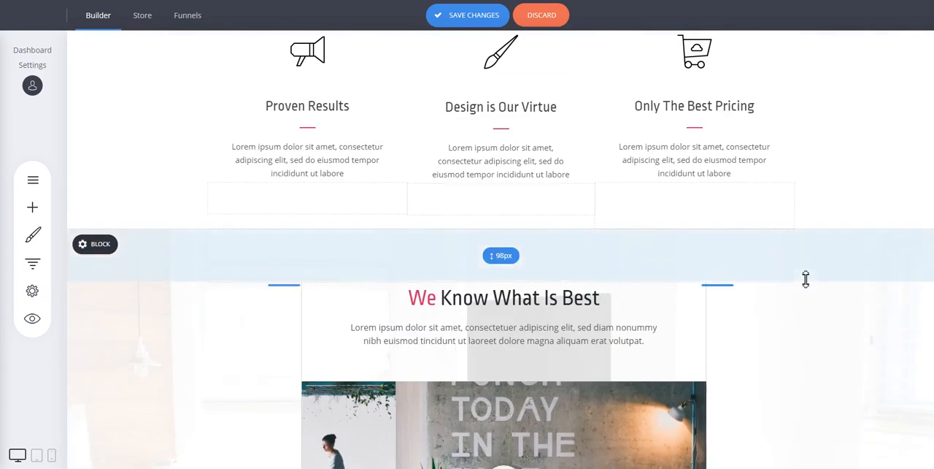
scroll(805, 277, up, 4)
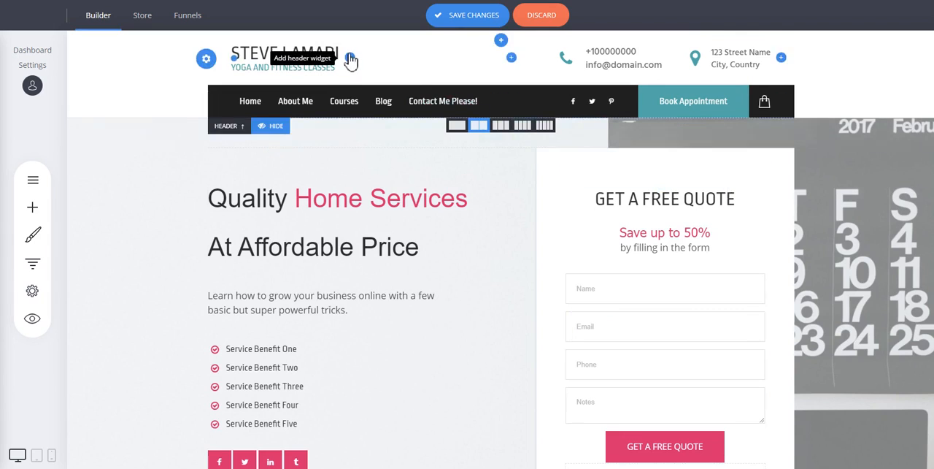
click(376, 215)
click(375, 212)
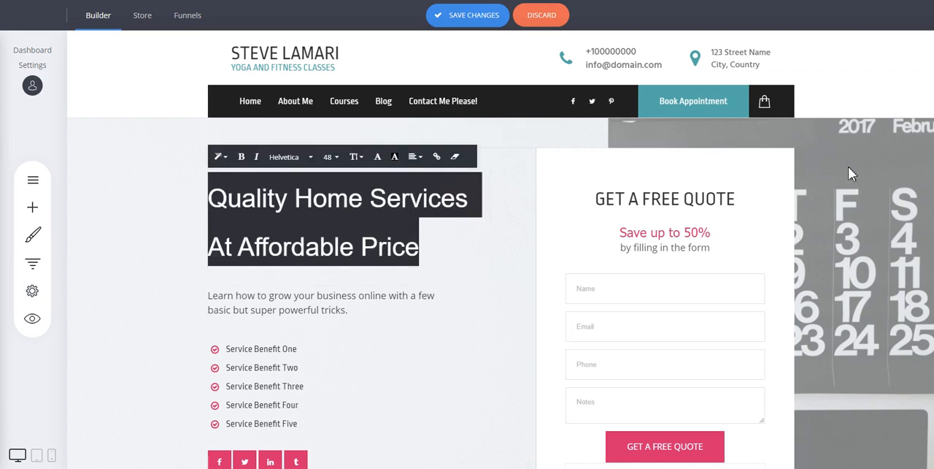
click(892, 164)
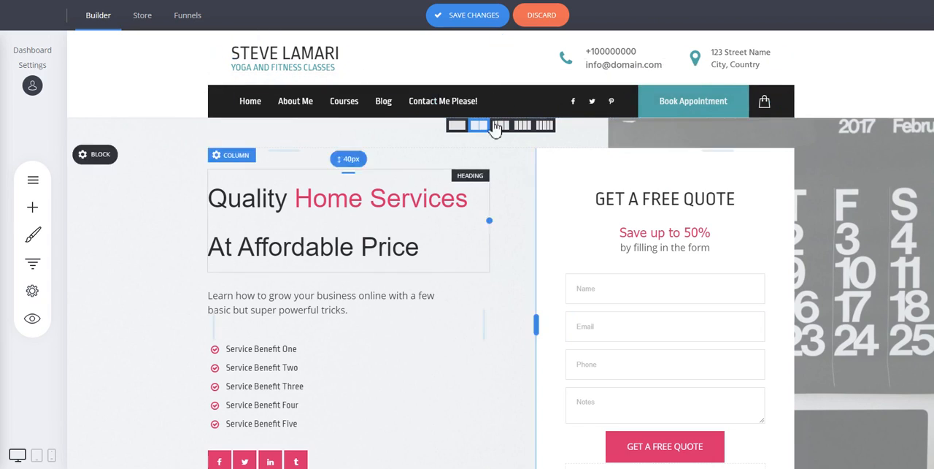
Recolour the words "Home Services" in the hero heading with the first global colour, teal #52A7A7
click(363, 201)
drag(297, 204, 465, 197)
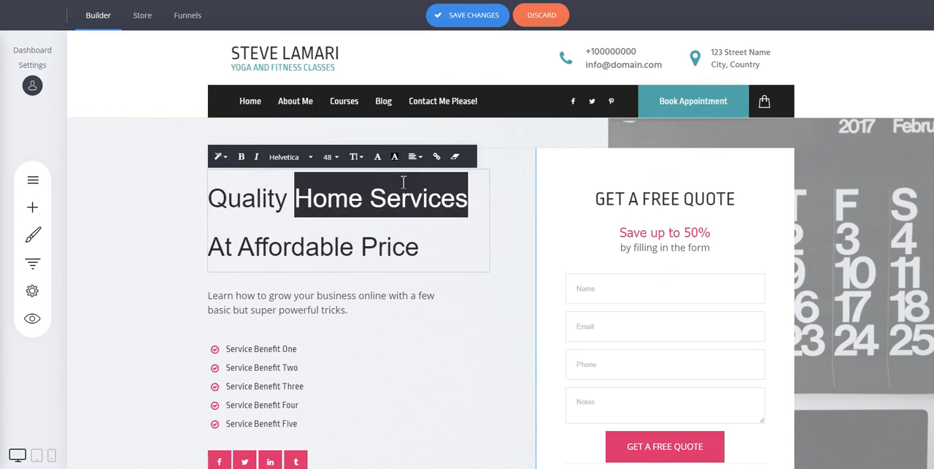
click(377, 156)
click(441, 307)
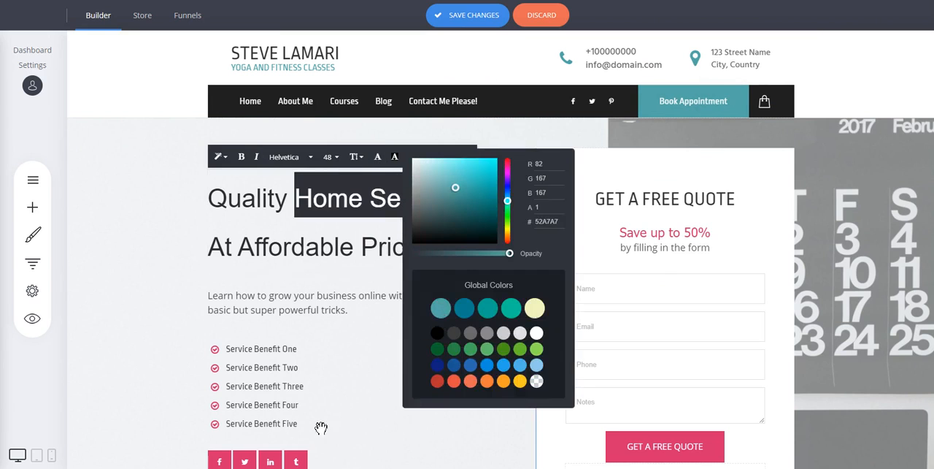
click(321, 427)
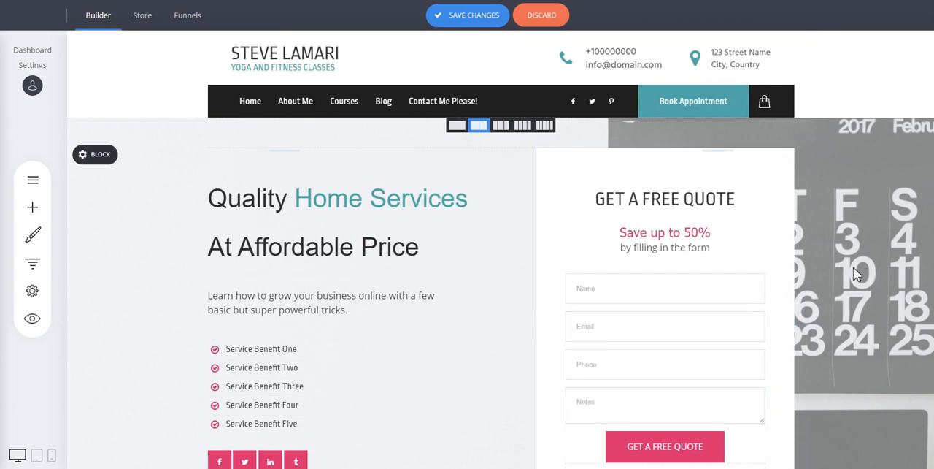
Select the social media icons beneath the service benefits list to view their editing options
scroll(620, 248, down, 2)
click(273, 358)
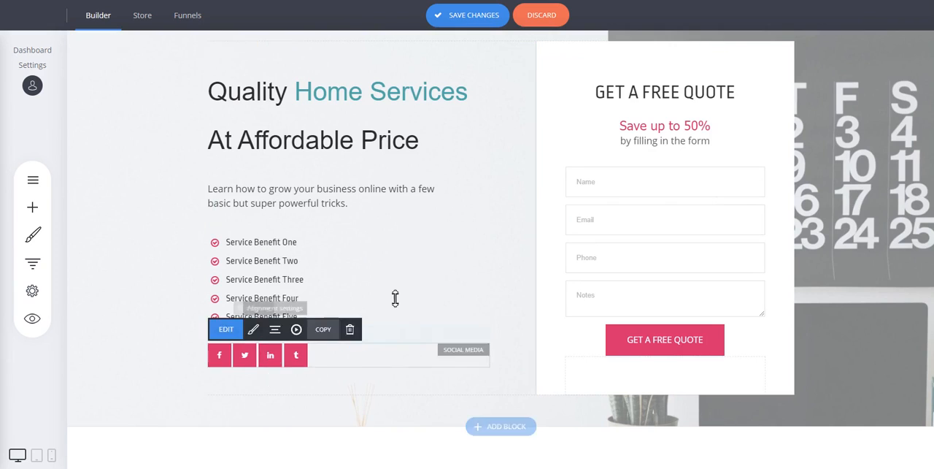
scroll(496, 73, up, 2)
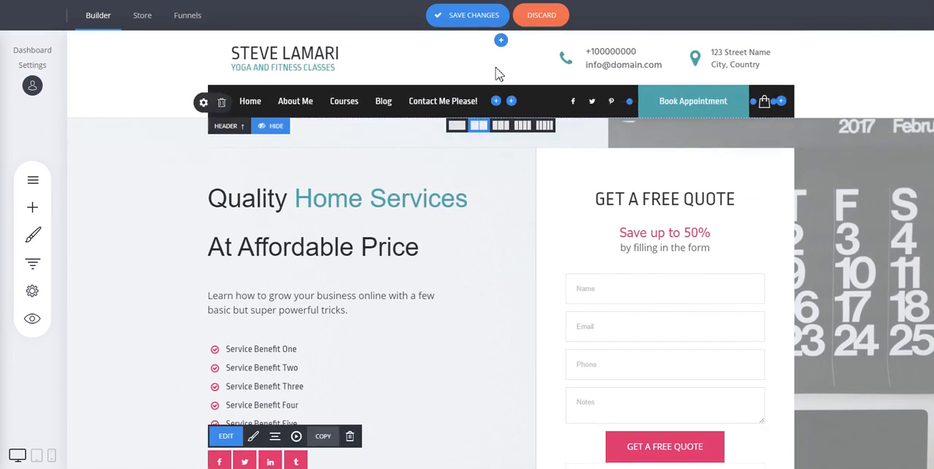
View the template gallery for adding a new page, close it, and show the options available for the page "dasdasds"
click(45, 187)
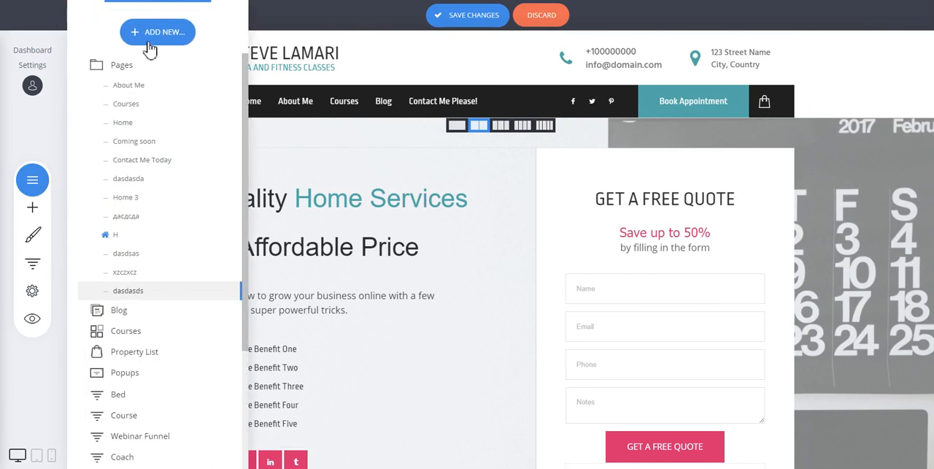
click(152, 45)
click(323, 140)
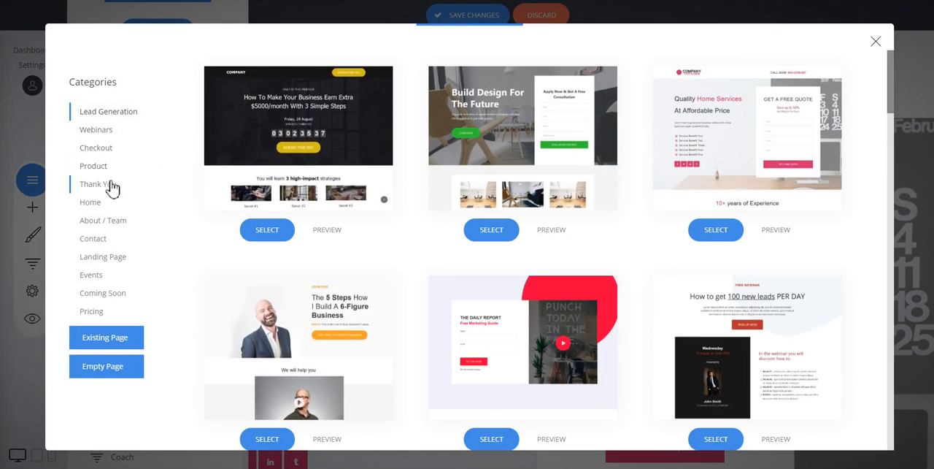
click(876, 42)
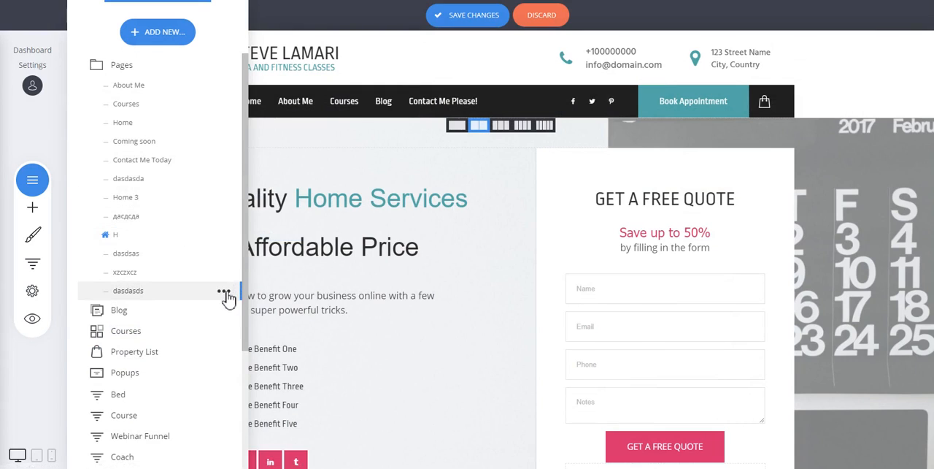
click(224, 293)
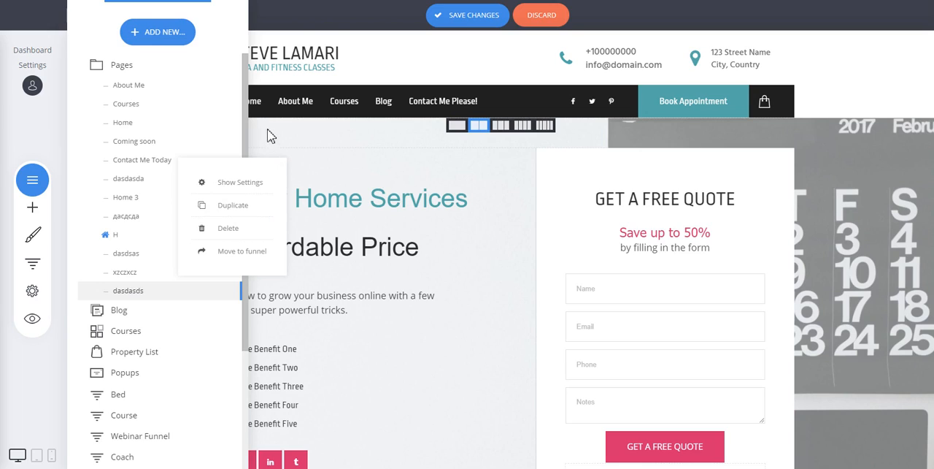
click(854, 180)
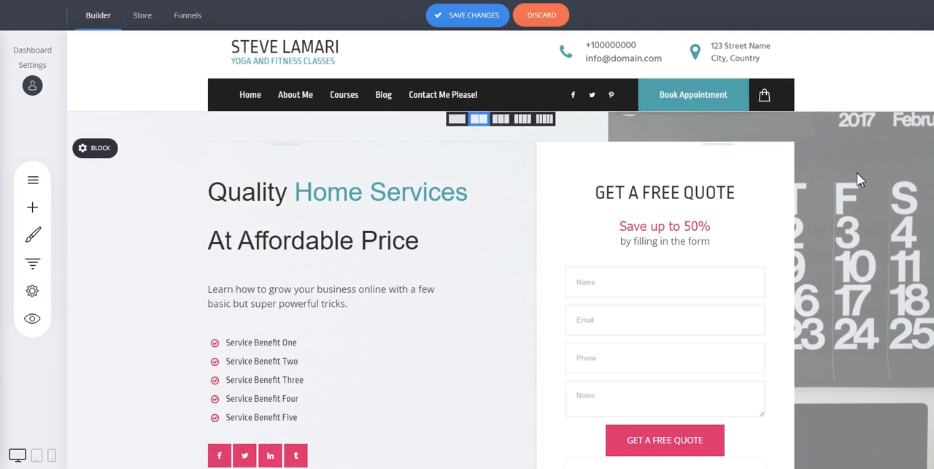
Browse the Image & Text designs for a new block above "We Know What Is Best" and close the gallery without adding one
scroll(857, 173, down, 8)
scroll(863, 173, down, 3)
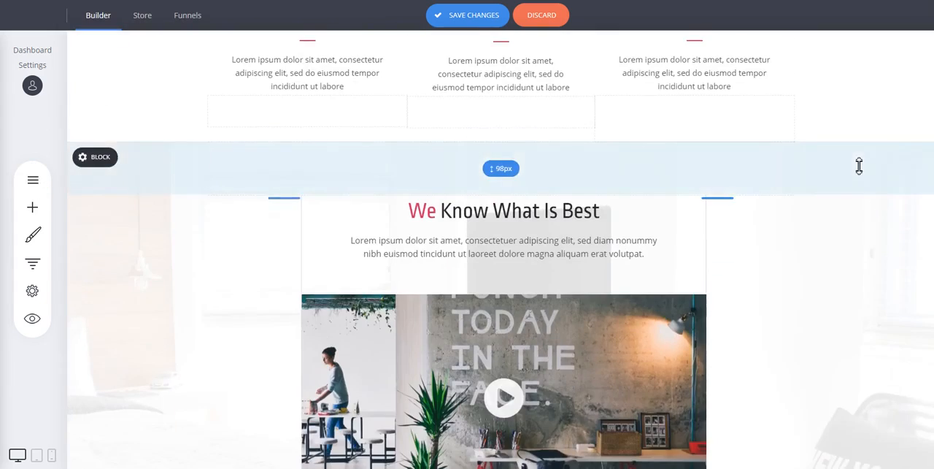
scroll(857, 165, up, 4)
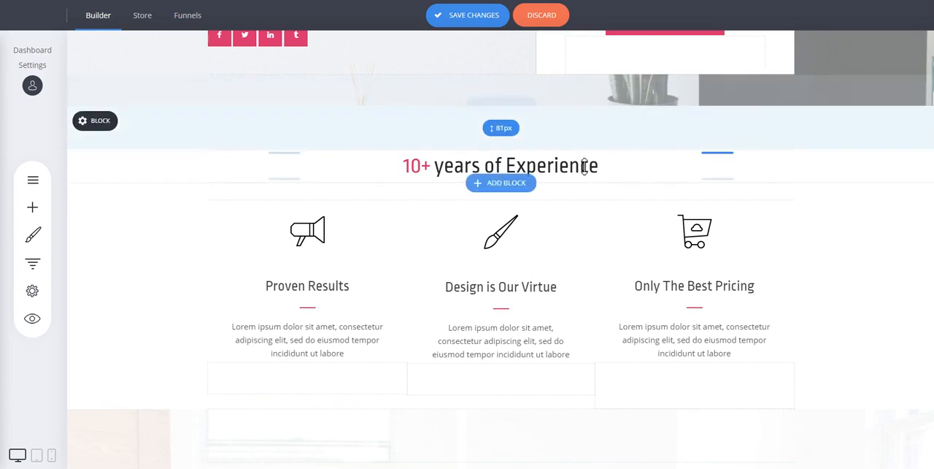
scroll(829, 164, down, 4)
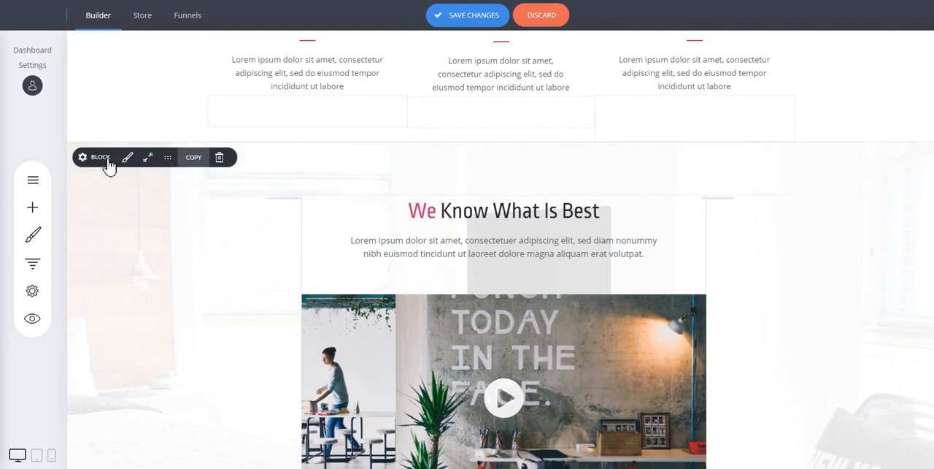
click(503, 142)
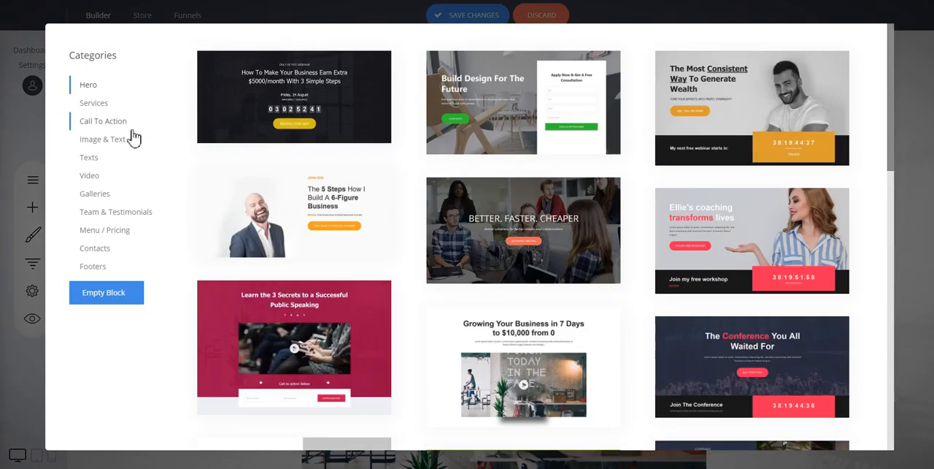
click(114, 139)
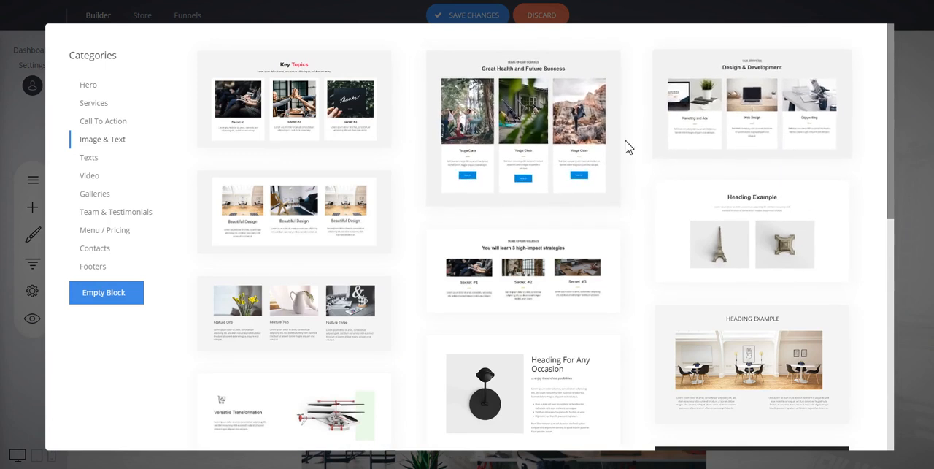
click(912, 121)
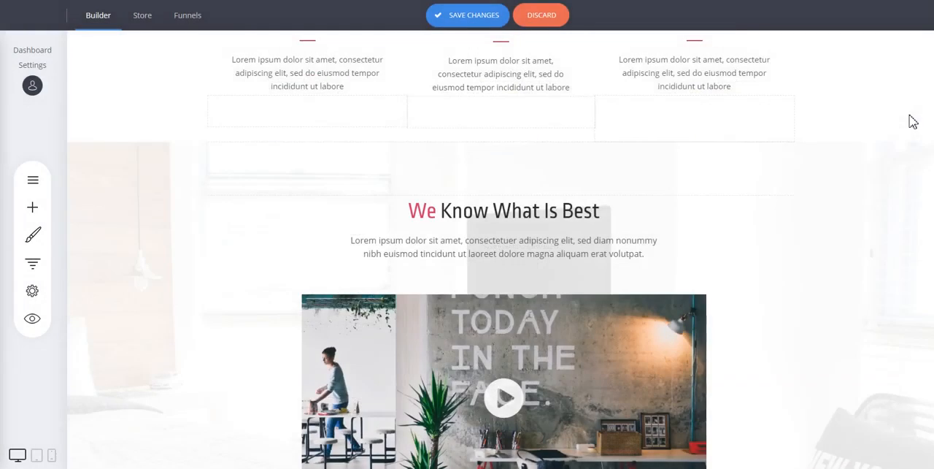
scroll(911, 176, up, 8)
scroll(908, 176, up, 2)
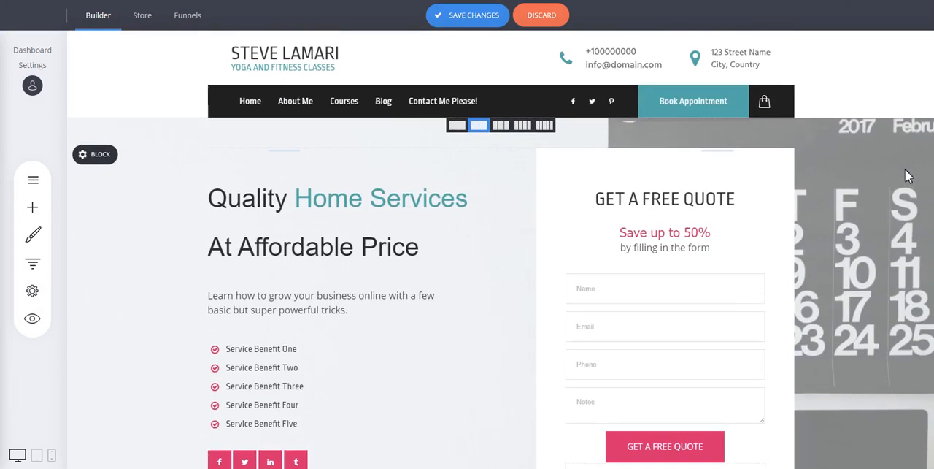